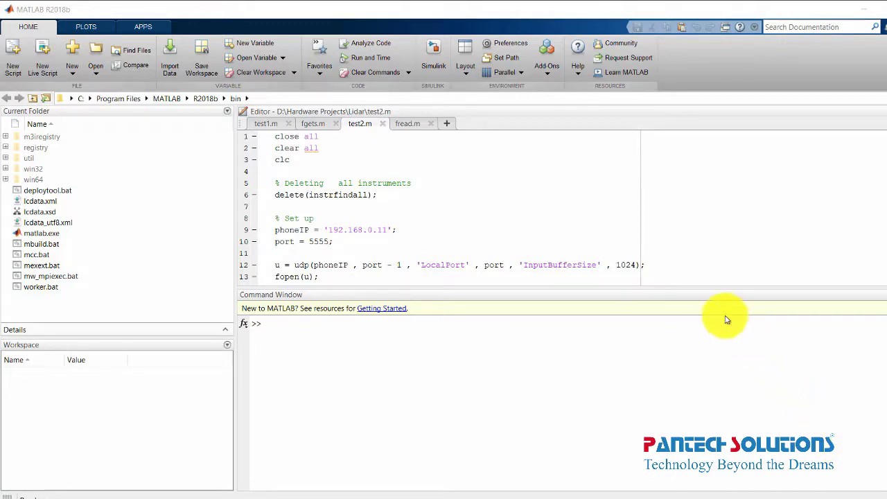
# Focus the MATLAB Command Window, then minimize MATLAB to reach the desktop.
pyautogui.click(860, 6)
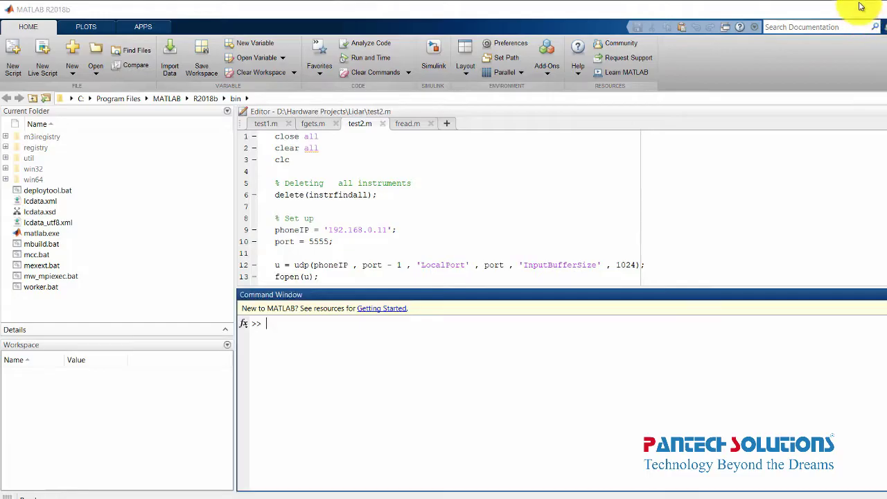
pyautogui.click(860, 5)
# Open the cryptography+steganography folder maximized, copy its address-bar path, and return to MATLAB.
pyautogui.doubleClick(21, 24)
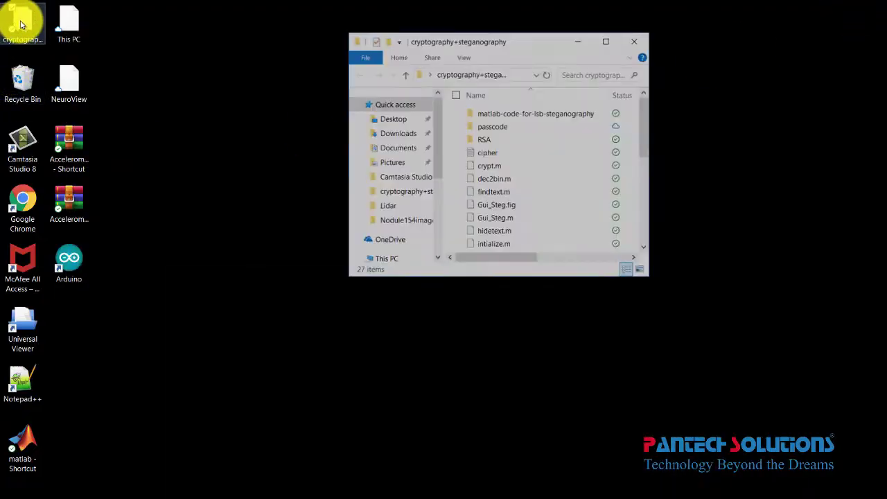
pyautogui.click(604, 43)
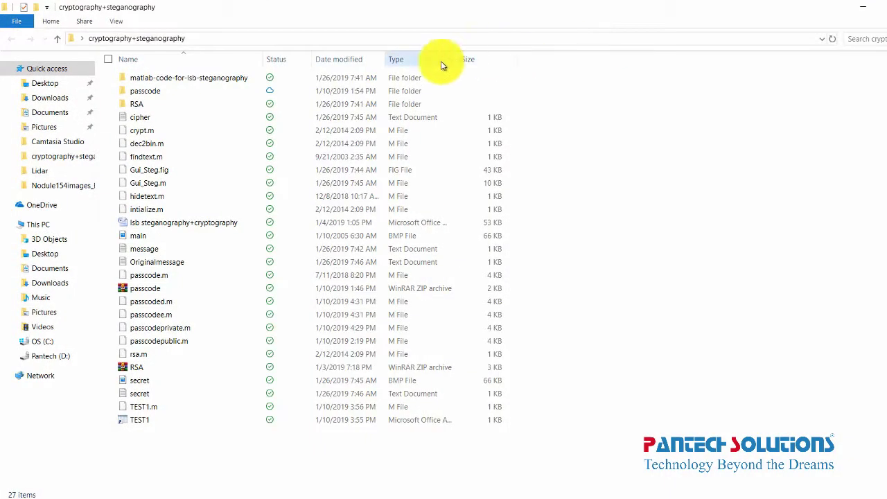
pyautogui.click(444, 39)
pyautogui.rightClick(225, 43)
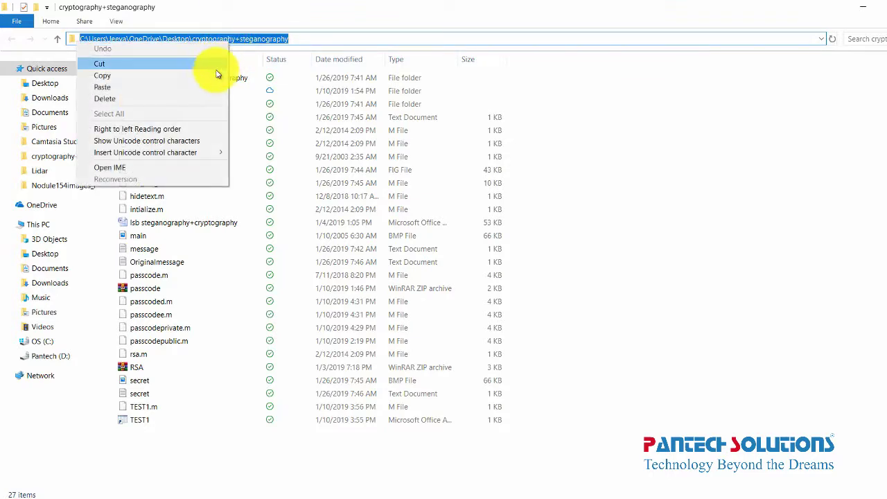
pyautogui.click(214, 75)
pyautogui.click(326, 498)
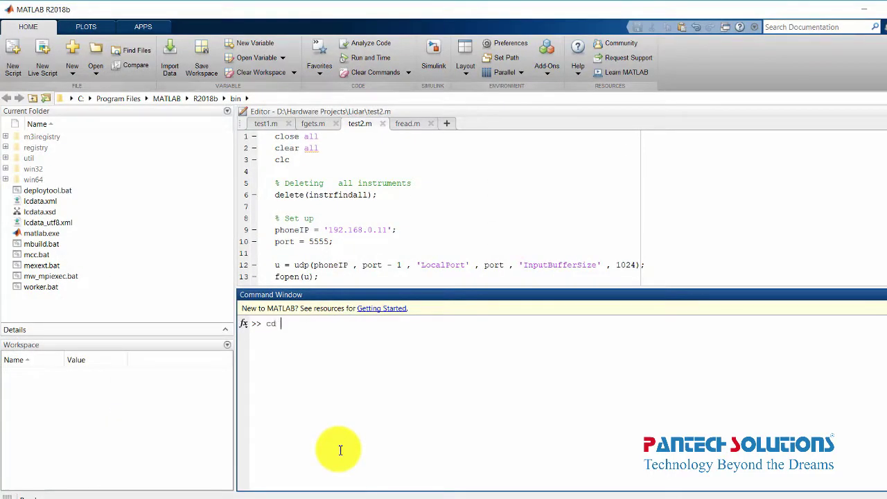
# Change the current folder to the pasted cryptography+steganography path with cd, then list its files with ls.
pyautogui.write("cd '")
pyautogui.hotkey('ctrl', 'v')
pyautogui.write("'")
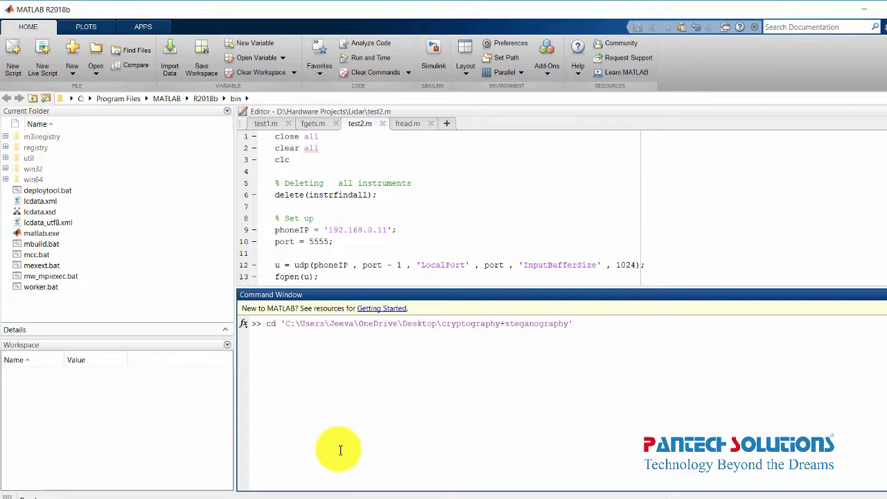
pyautogui.press('Return')
pyautogui.write('ls')
pyautogui.press('Return')
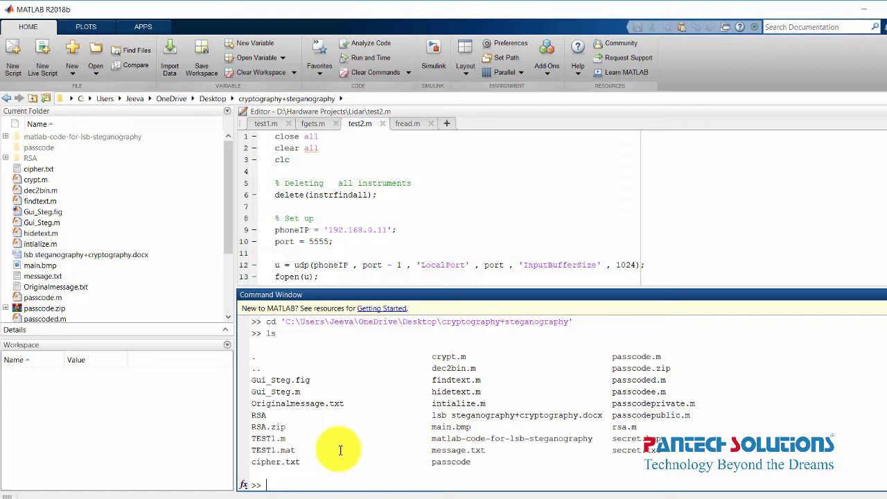
# Copy Gui_Steg from the listing and run it to open the Cryptography + LSB Steganography window.
pyautogui.doubleClick(281, 391)
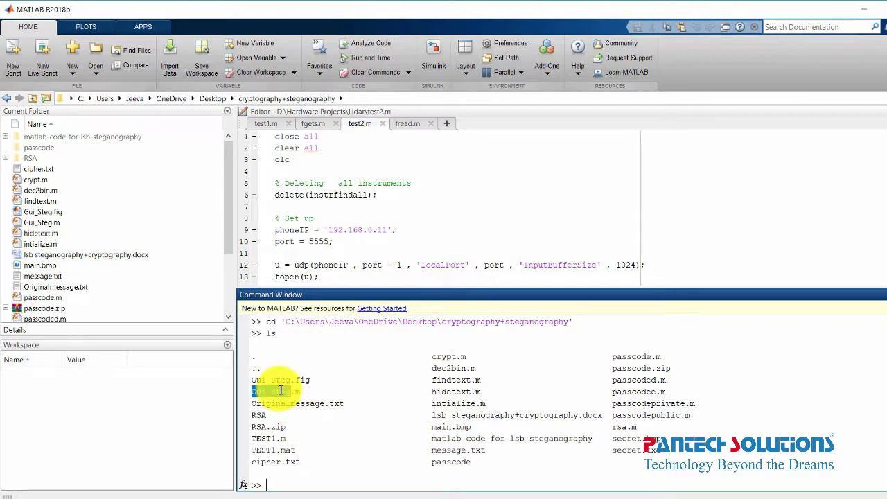
pyautogui.hotkey('ctrl', 'c')
pyautogui.hotkey('ctrl', 'v')
pyautogui.press('Return')
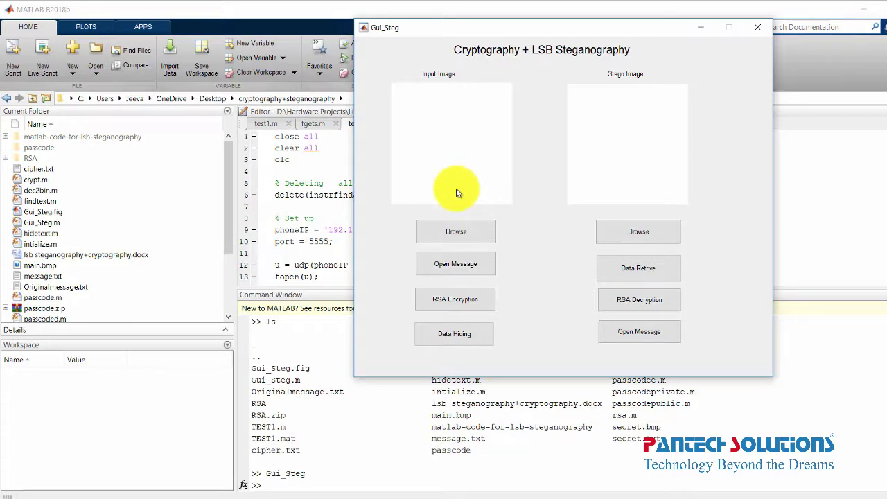
# Load the flower image as the Gui_Steg Input Image and start RSA Encryption.
pyautogui.click(457, 236)
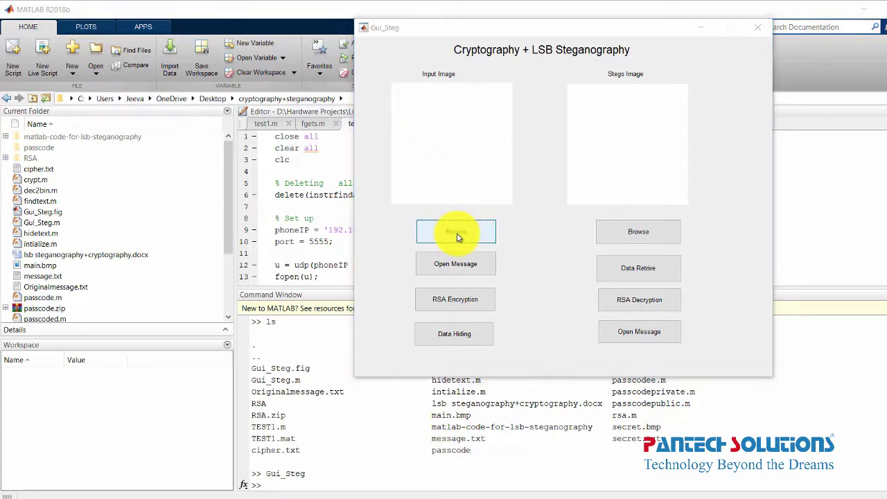
pyautogui.doubleClick(502, 163)
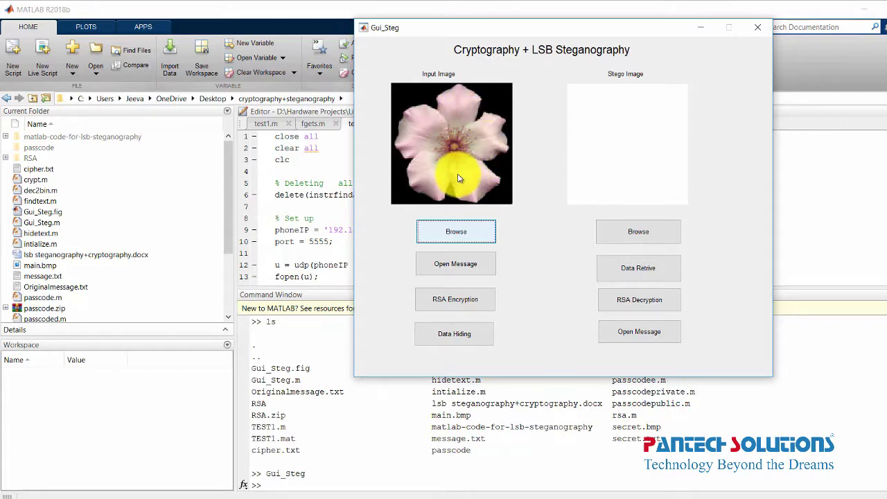
pyautogui.click(462, 300)
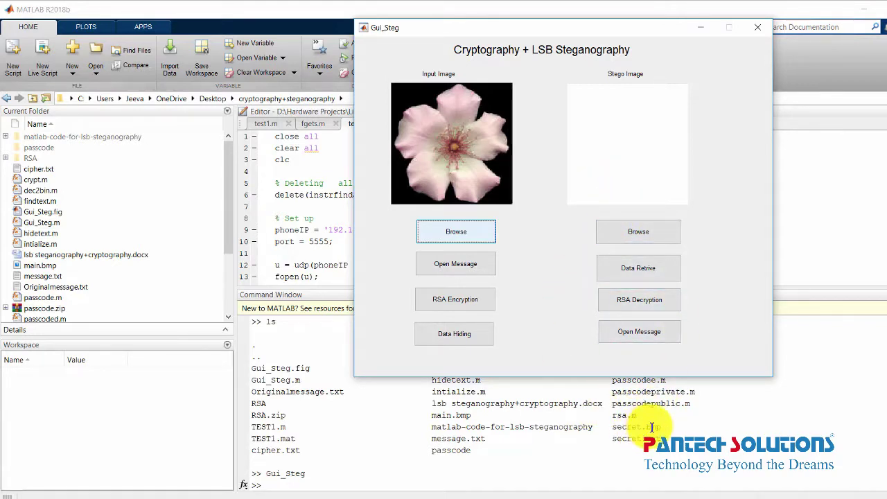
# Try the stego Browse, Data Retrive, RSA Decryption and Open Message buttons, then return to the command prompt.
pyautogui.click(645, 236)
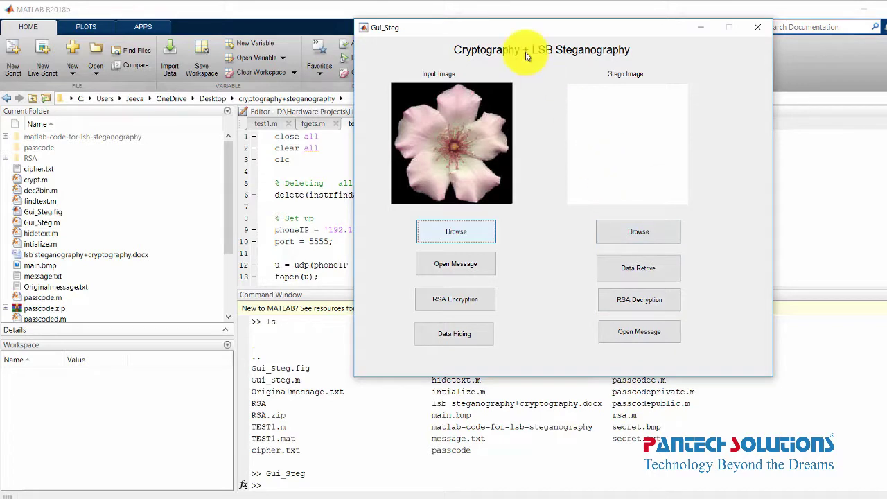
pyautogui.click(639, 268)
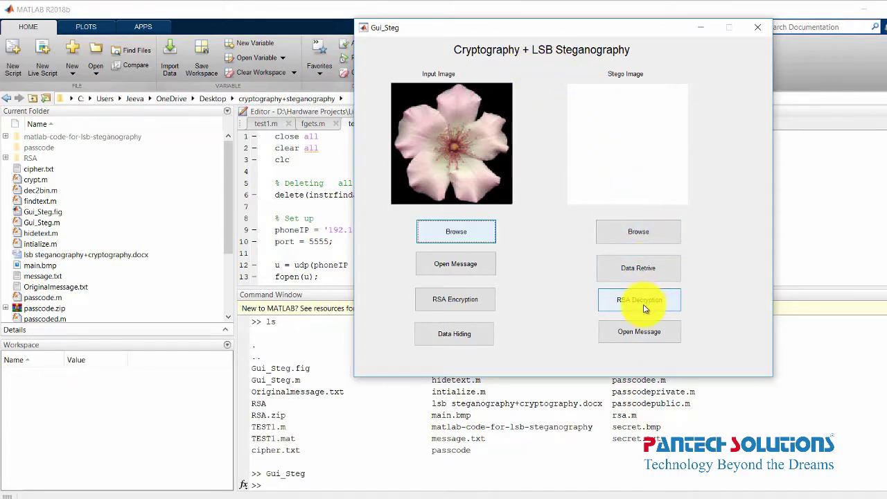
pyautogui.click(643, 235)
pyautogui.click(638, 268)
pyautogui.click(640, 337)
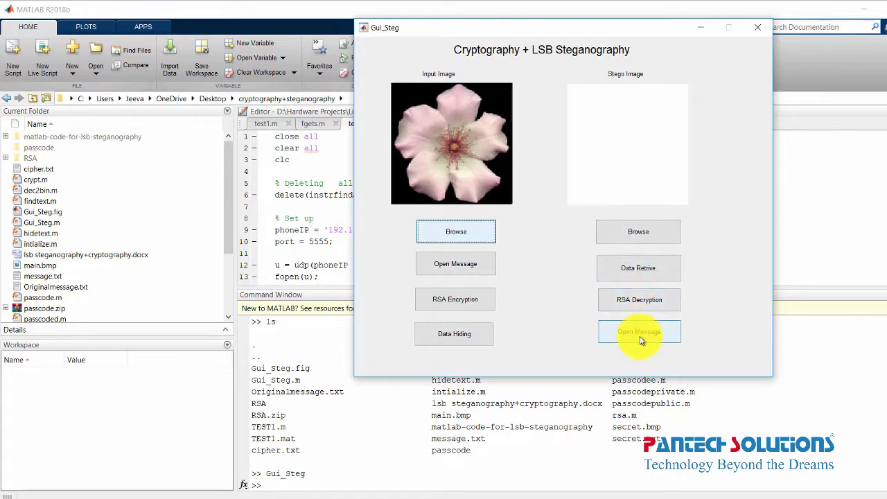
pyautogui.click(385, 475)
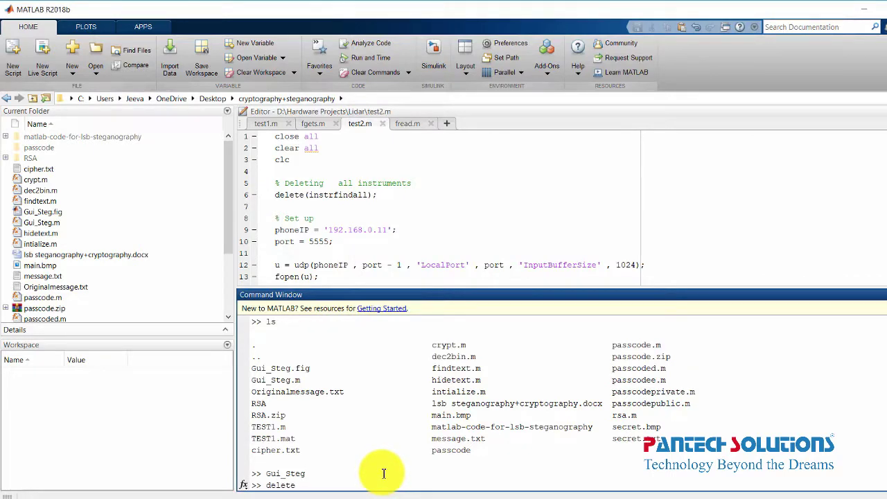
# Delete secret.bmp and secret.txt, re-list the folder, and recall the Gui_Steg command.
pyautogui.moveTo(666, 427); pyautogui.dragTo(615, 430)
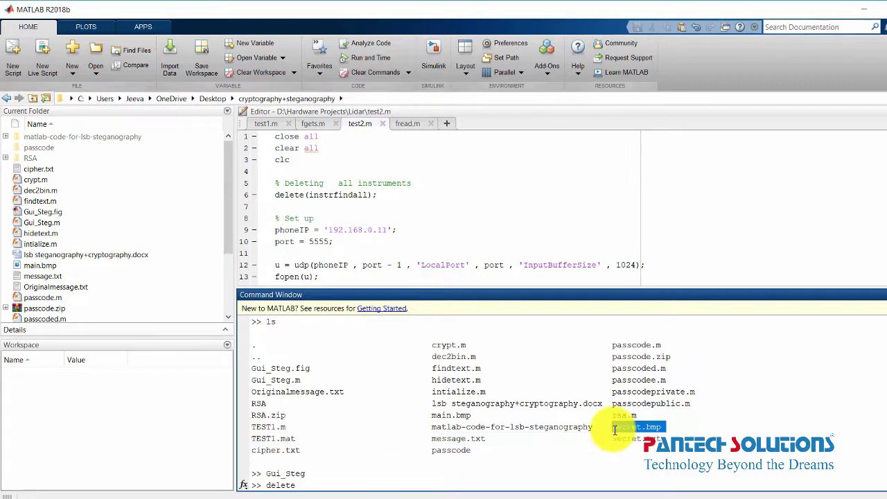
pyautogui.hotkey('ctrl', 'v')
pyautogui.press('Return')
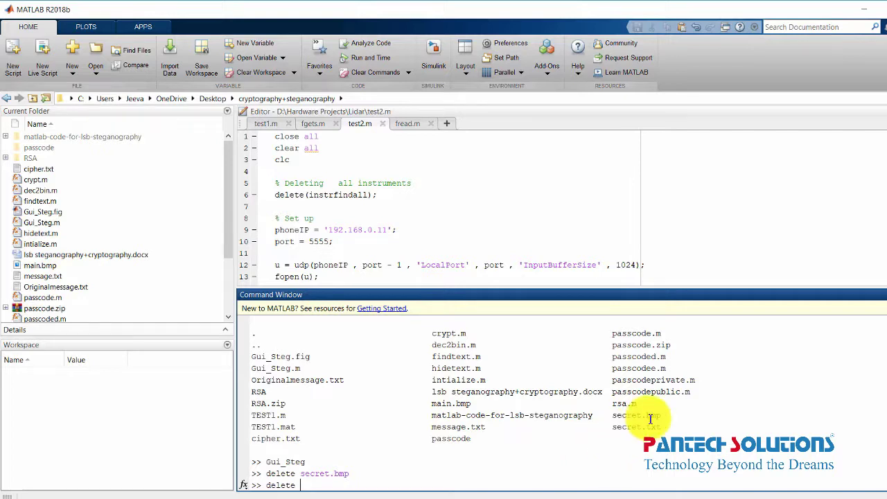
pyautogui.moveTo(670, 428); pyautogui.dragTo(610, 428)
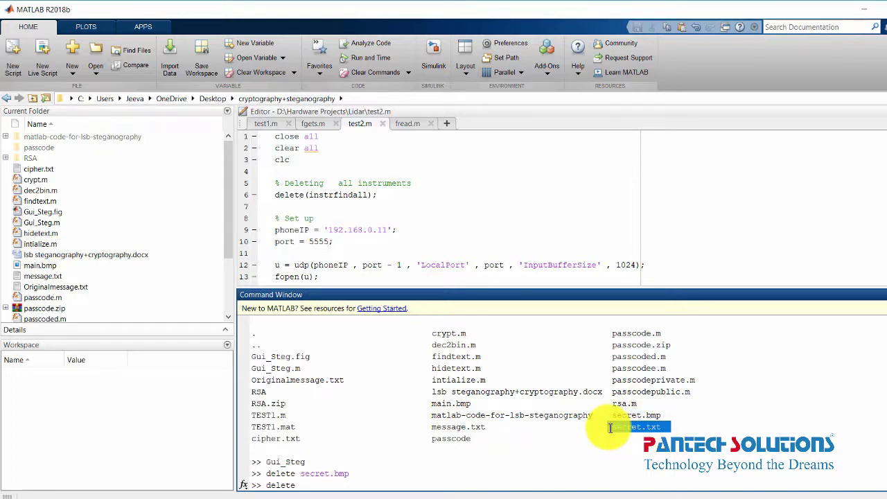
pyautogui.hotkey('ctrl', 'v')
pyautogui.press('Return')
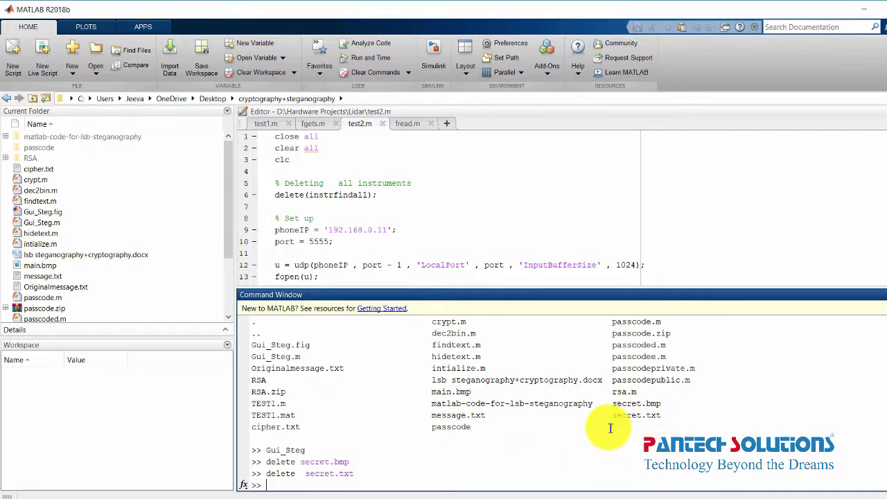
pyautogui.press('Return')
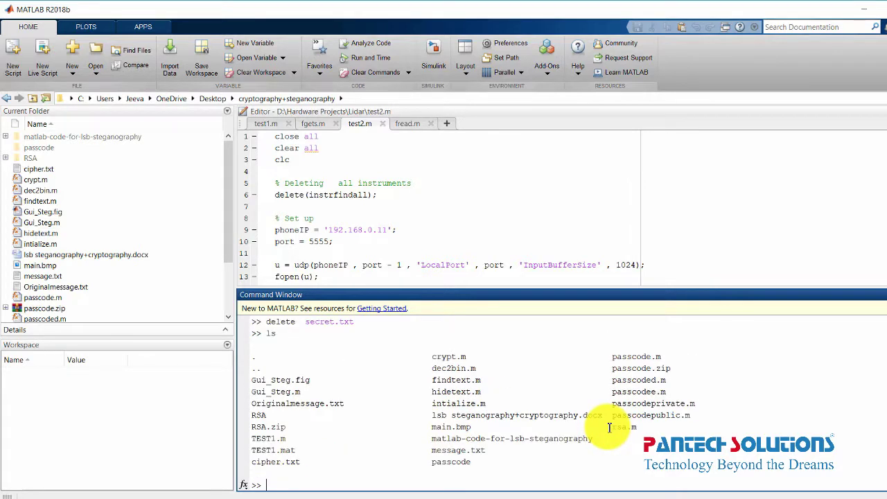
pyautogui.press('Up')
pyautogui.press('Up')
pyautogui.press('Up')
pyautogui.press('Up')
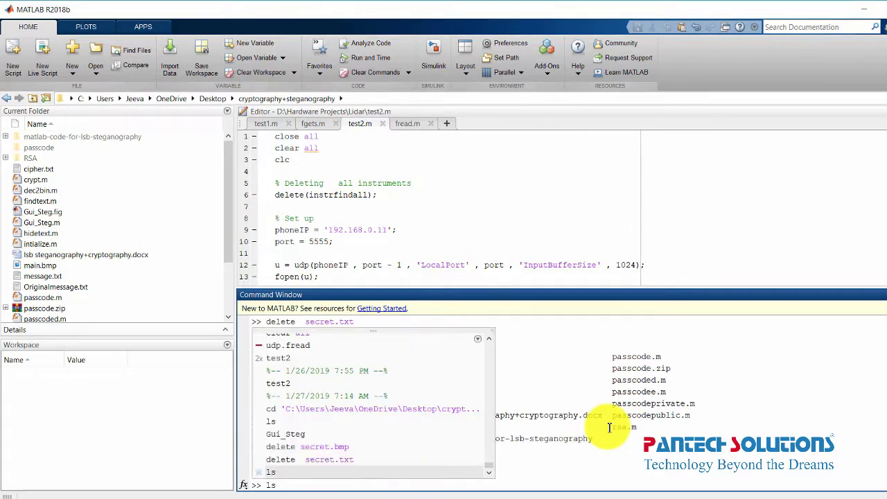
# Relaunch Gui_Steg, load main.bmp as the input image and message.txt as the message.
pyautogui.press('Return')
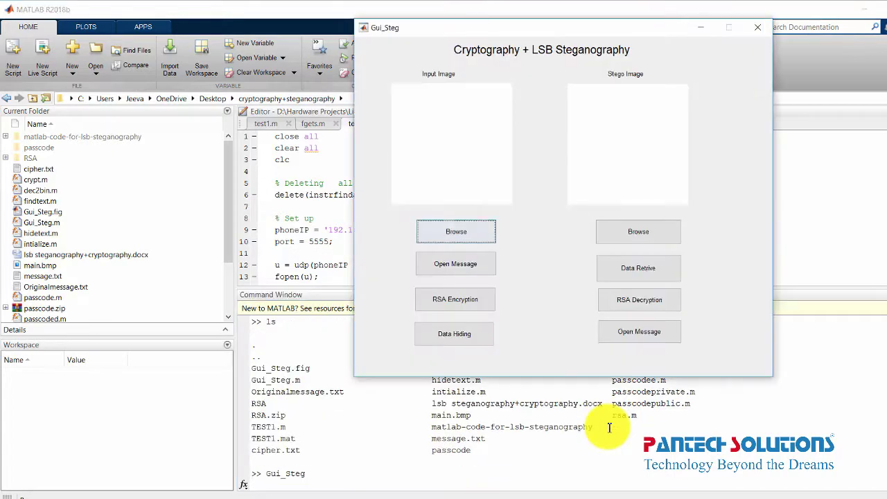
pyautogui.click(483, 237)
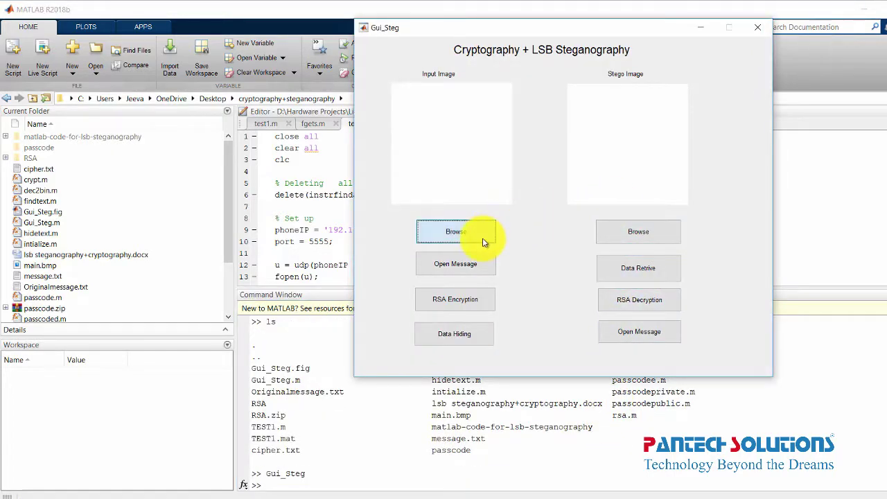
pyautogui.click(480, 163)
pyautogui.doubleClick(480, 164)
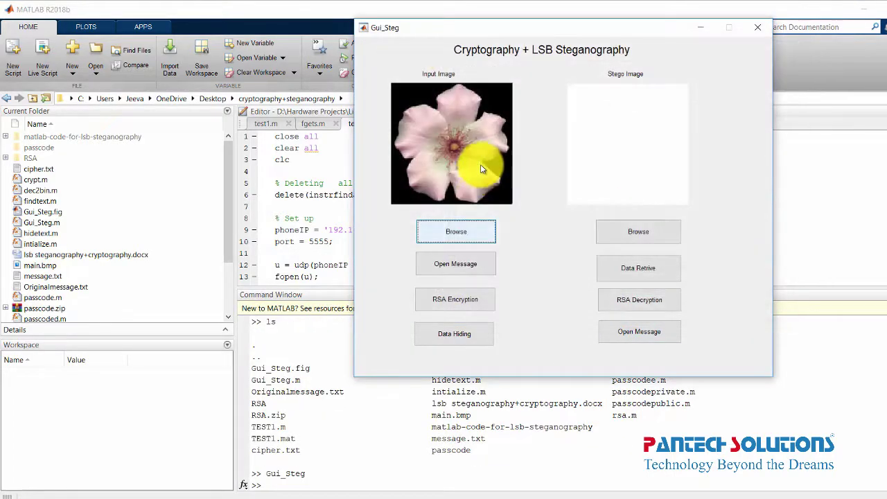
pyautogui.click(468, 265)
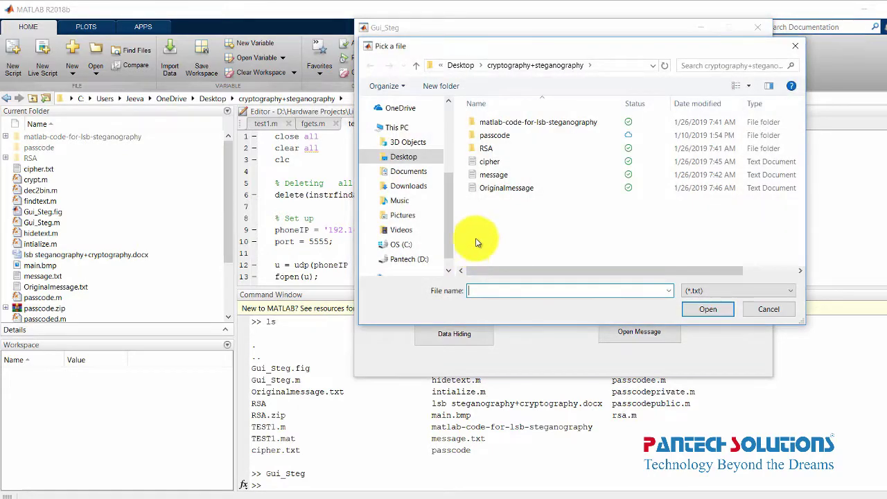
pyautogui.doubleClick(490, 174)
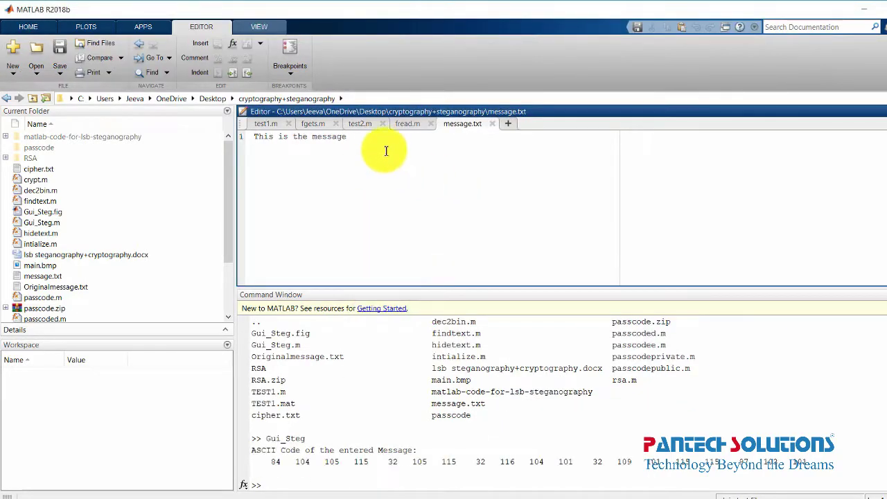
pyautogui.moveTo(376, 138); pyautogui.dragTo(212, 145)
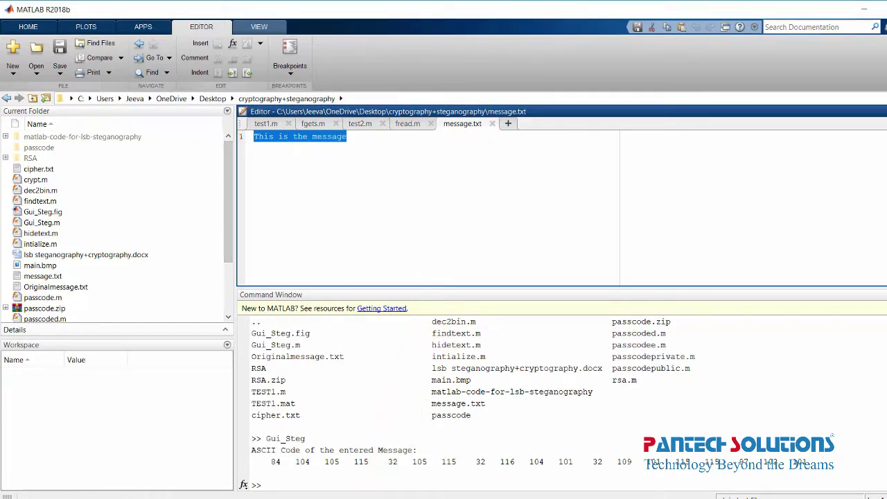
# Run RSA Encryption in Gui_Steg, entering the private key and the E value.
pyautogui.moveTo(341, 490)
pyautogui.click(378, 456)
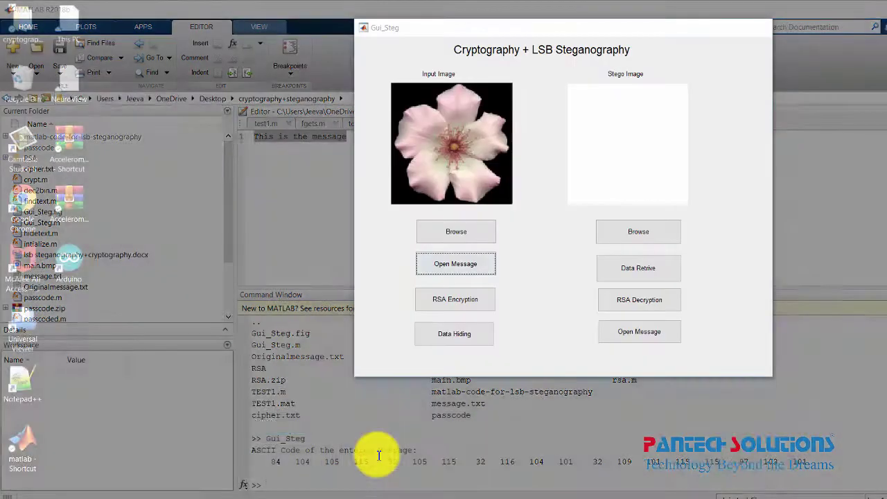
pyautogui.click(449, 305)
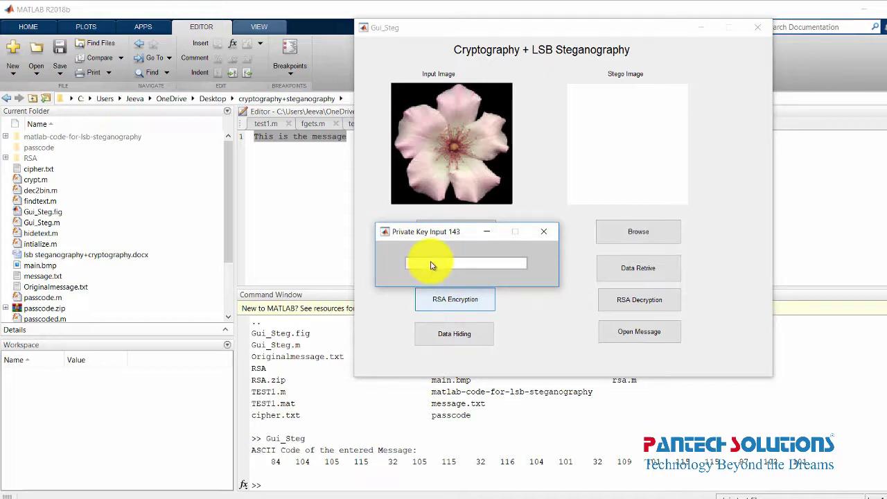
pyautogui.click(470, 299)
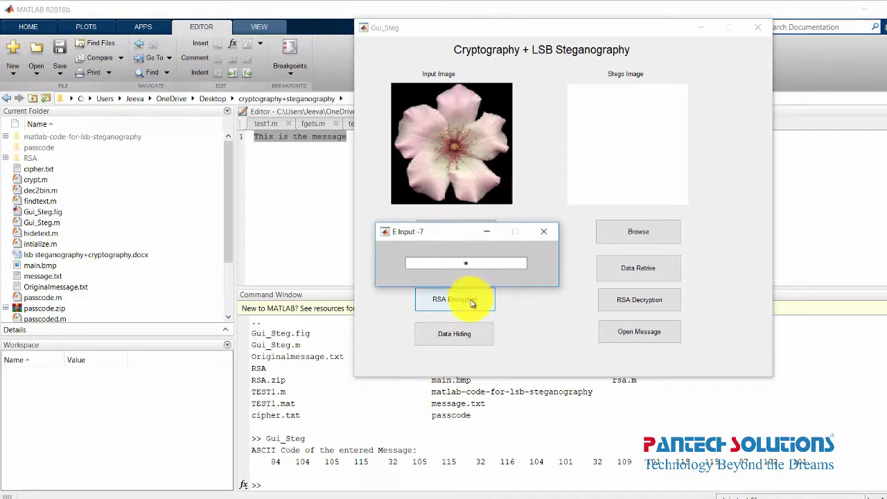
pyautogui.press('Return')
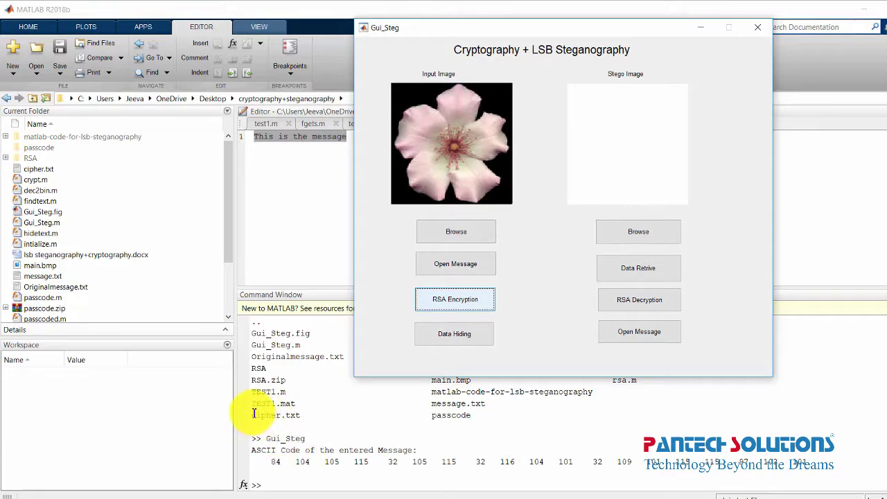
pyautogui.moveTo(252, 415); pyautogui.dragTo(310, 416)
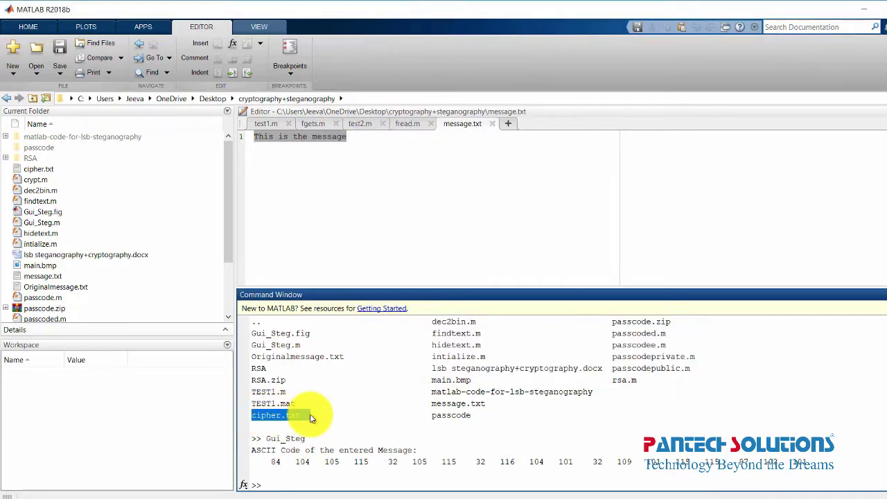
# Open cipher.txt with open('cipher.txt'), fixing the quoting, and select its encrypted values.
pyautogui.click(303, 480)
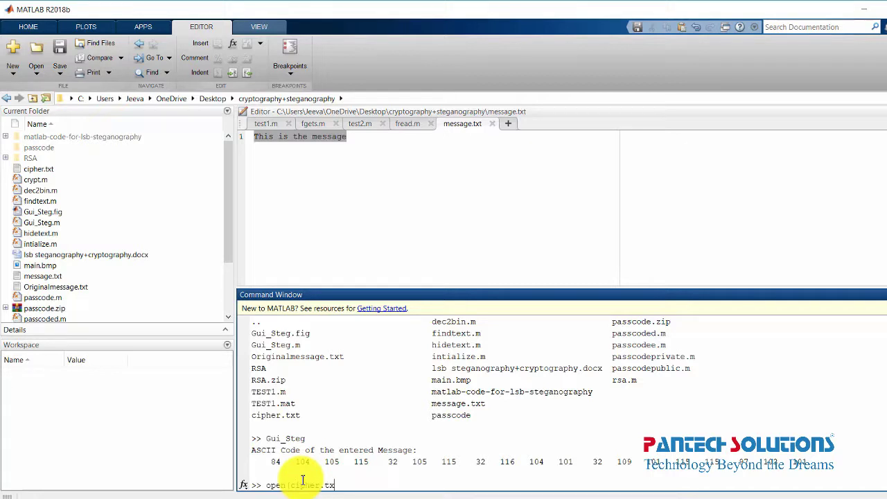
pyautogui.press('Return')
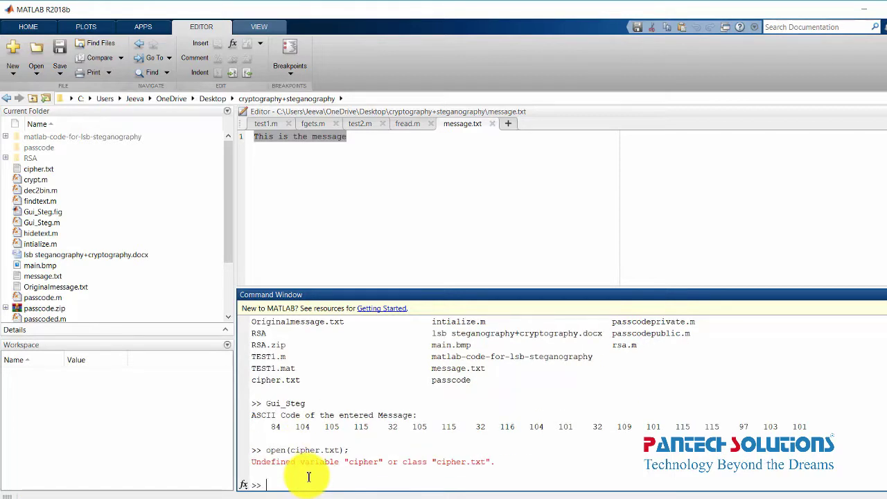
pyautogui.press('Up')
pyautogui.click(290, 486)
pyautogui.write("'cipher.txt');")
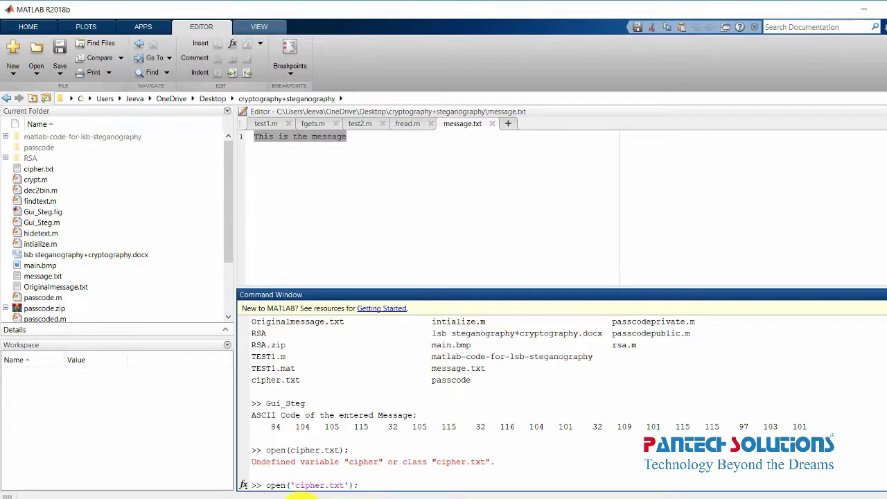
pyautogui.press('Return')
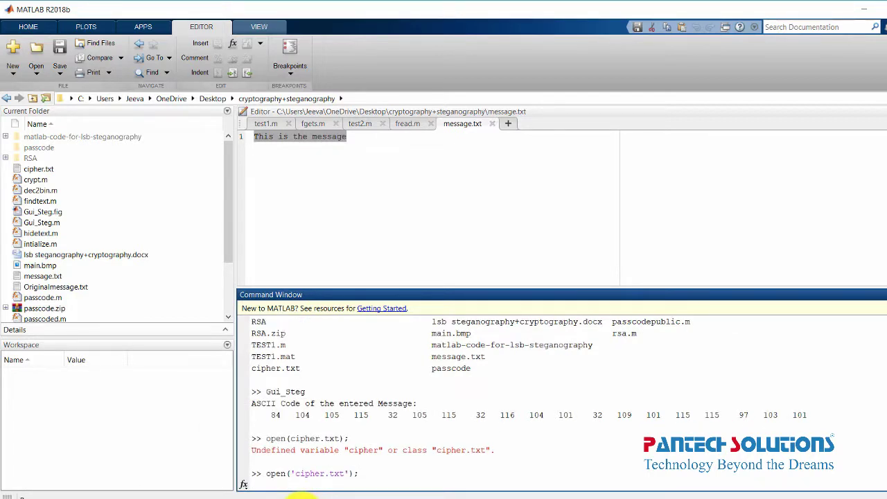
pyautogui.moveTo(560, 136); pyautogui.dragTo(248, 141)
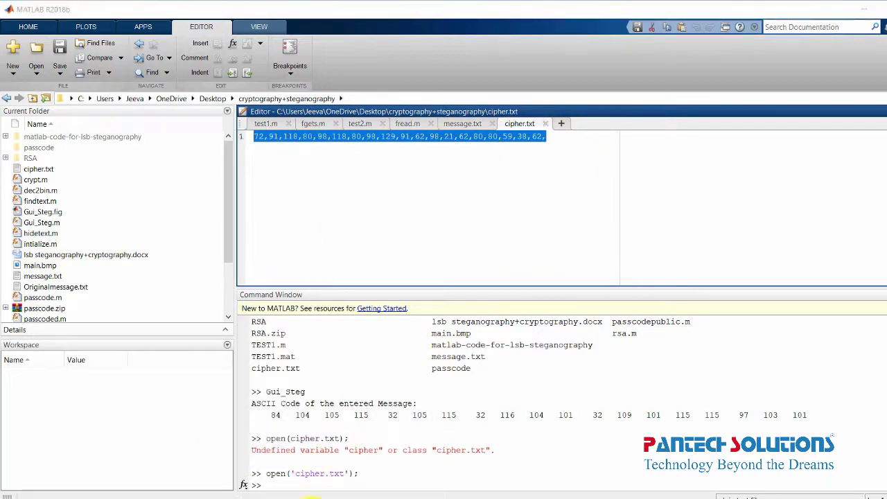
pyautogui.click(376, 471)
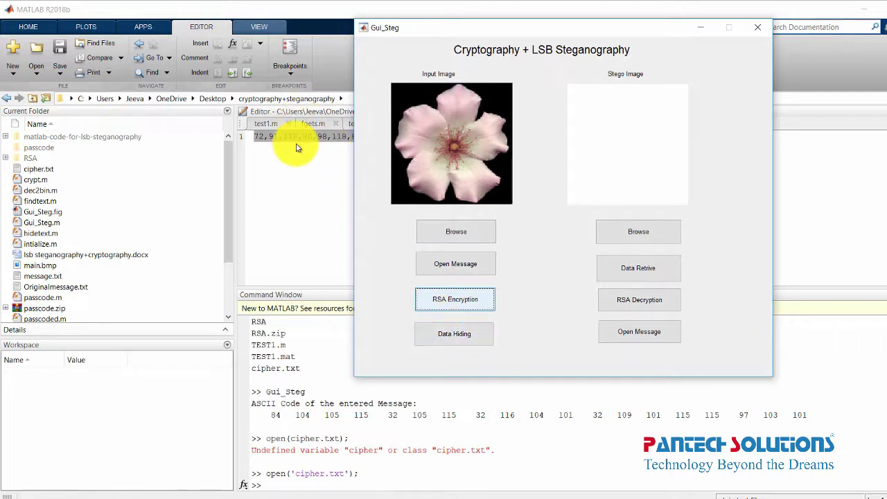
# Run Data Hiding, dismiss the 'Text File is Small' message, and check the new secret file with ls.
pyautogui.click(463, 335)
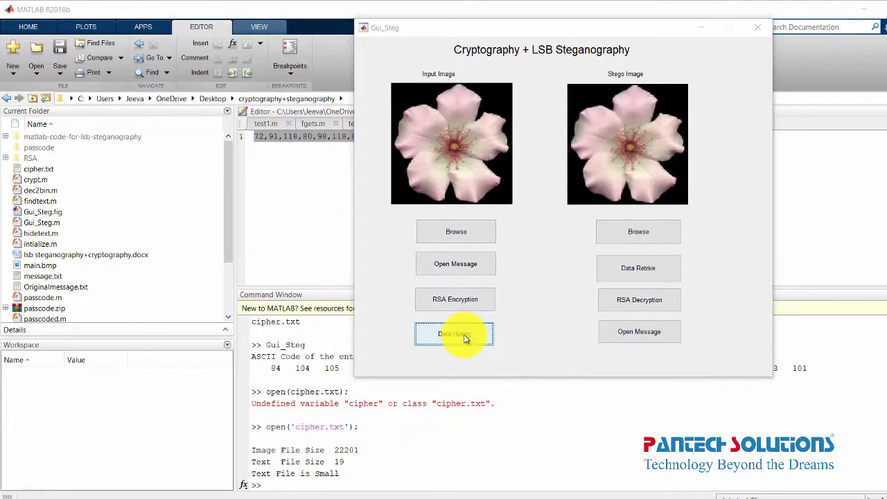
pyautogui.click(563, 174)
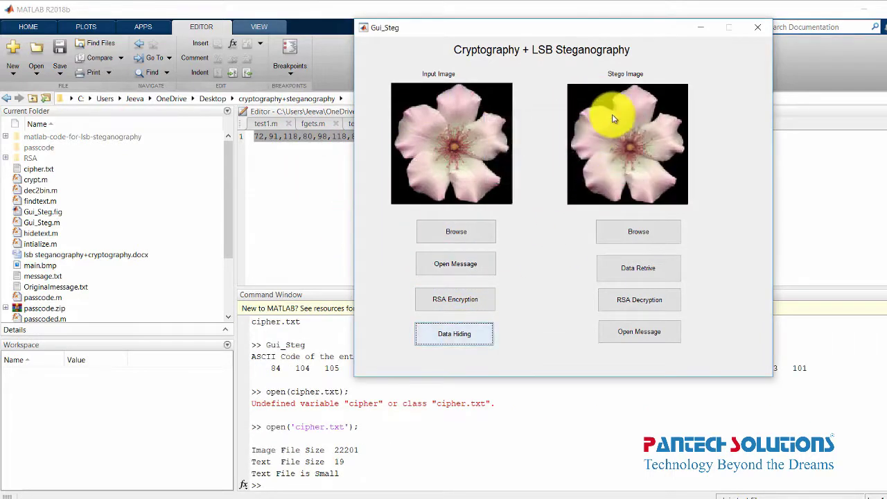
pyautogui.click(357, 487)
pyautogui.write('ls')
pyautogui.press('Return')
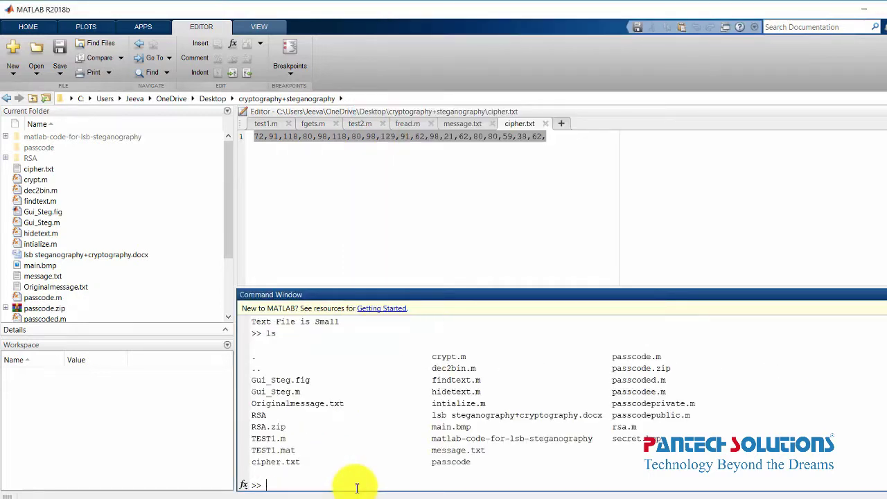
pyautogui.moveTo(678, 439); pyautogui.dragTo(599, 449)
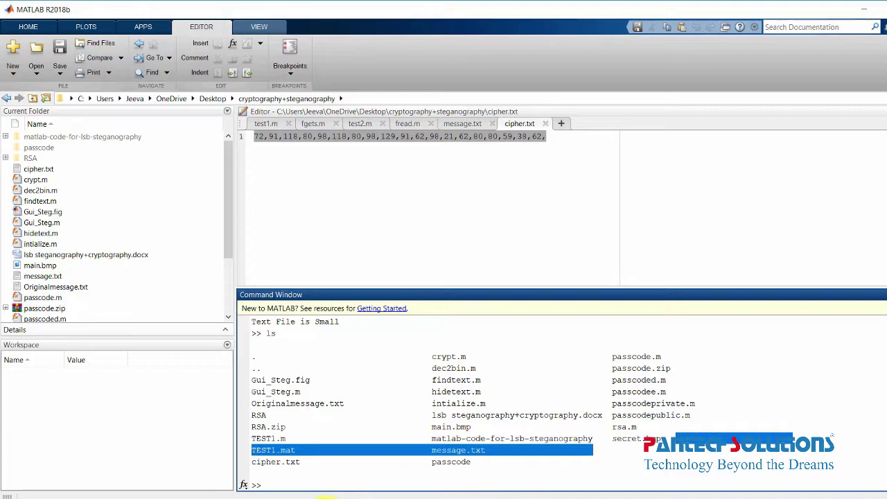
pyautogui.click(326, 498)
# Load secret.bmp as the stego image in Gui_Steg and retrieve its hidden data into secret.txt.
pyautogui.click(413, 463)
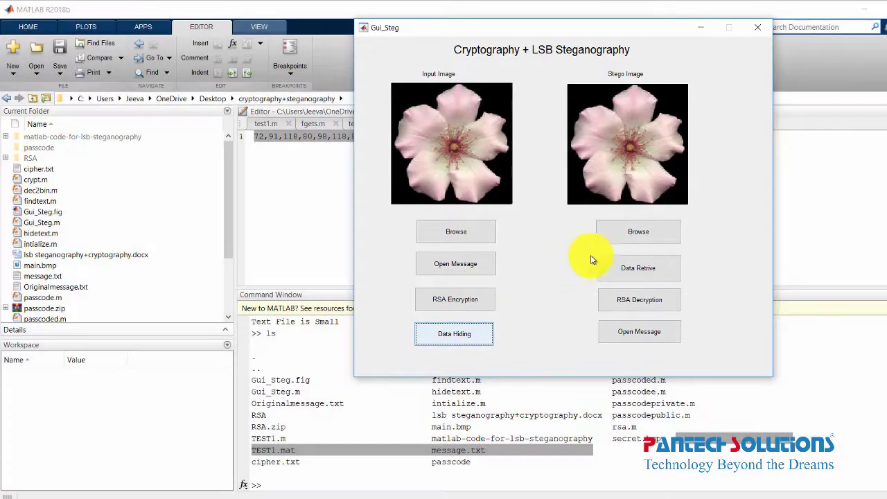
pyautogui.click(627, 228)
pyautogui.click(499, 175)
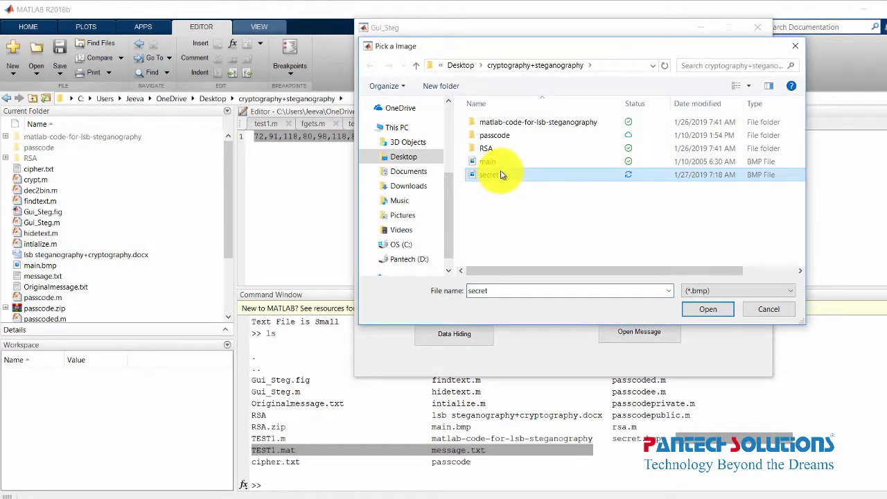
pyautogui.click(707, 310)
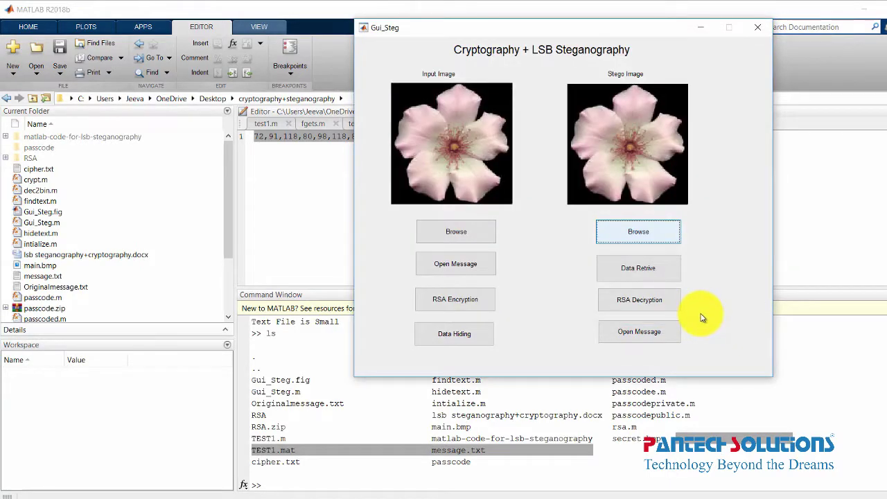
pyautogui.click(637, 274)
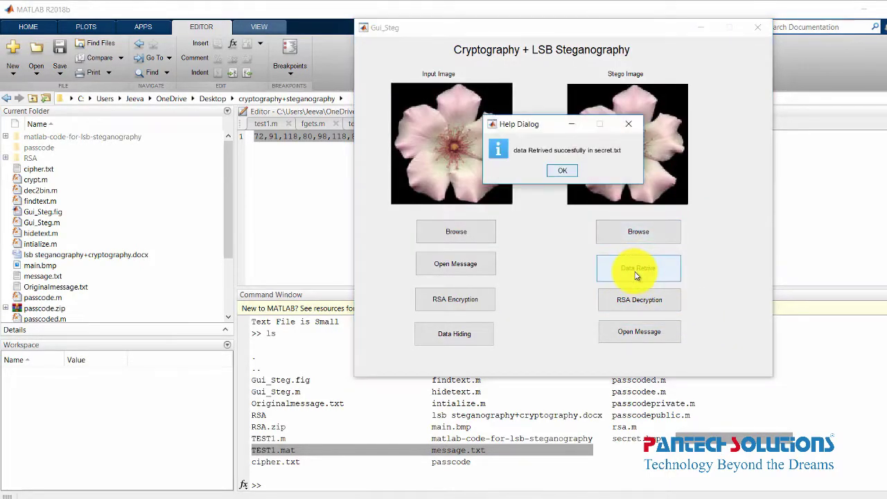
pyautogui.click(563, 171)
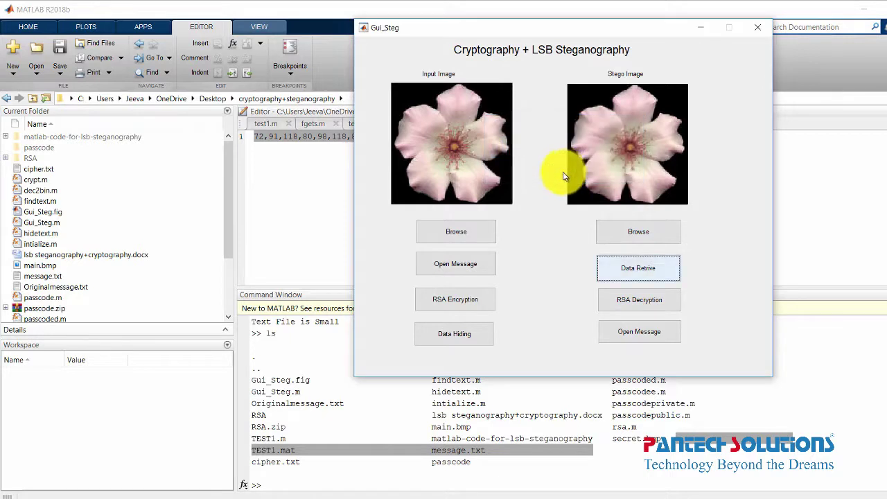
# RSA-decrypt secret.txt with the private key and D key, recovering 'This is the message'.
pyautogui.click(626, 308)
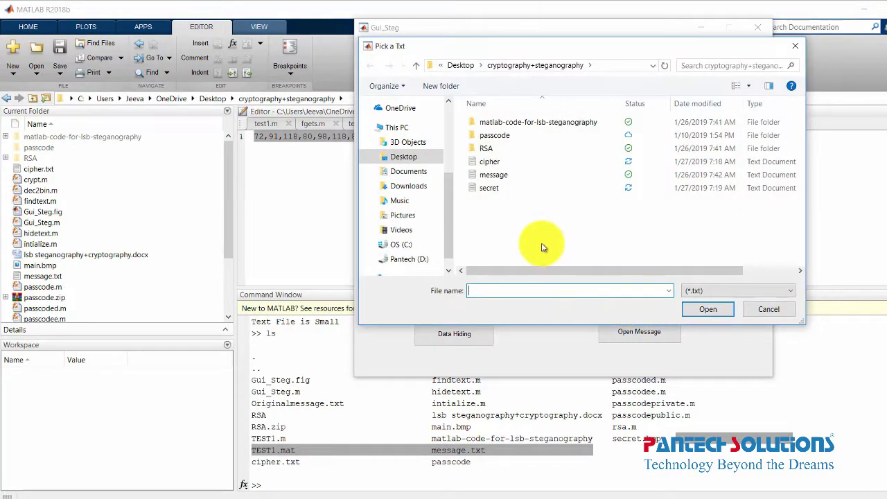
pyautogui.doubleClick(492, 188)
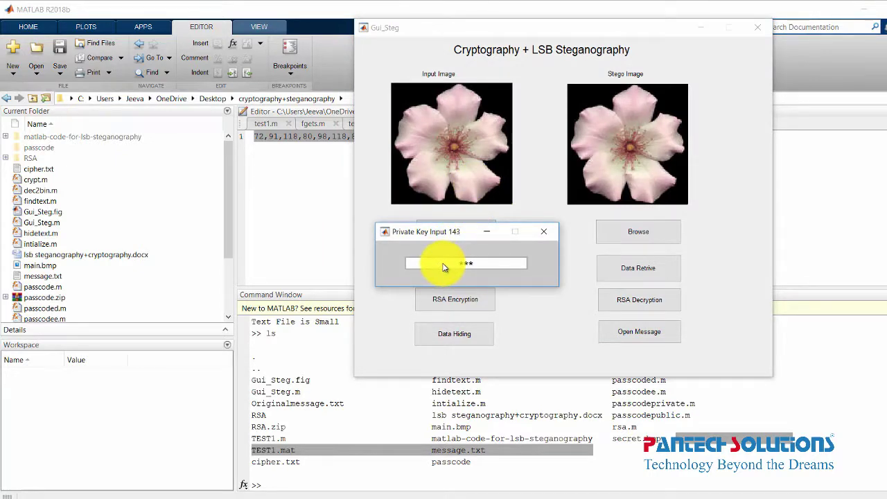
pyautogui.press('Return')
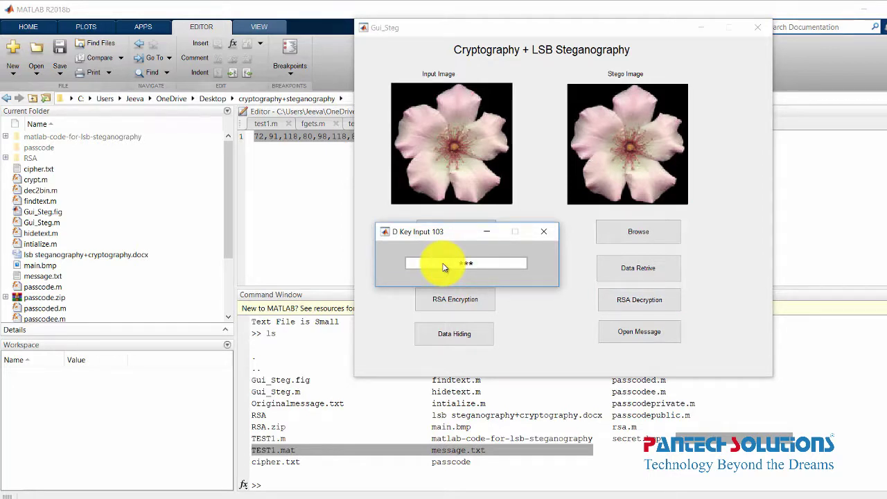
pyautogui.press('Return')
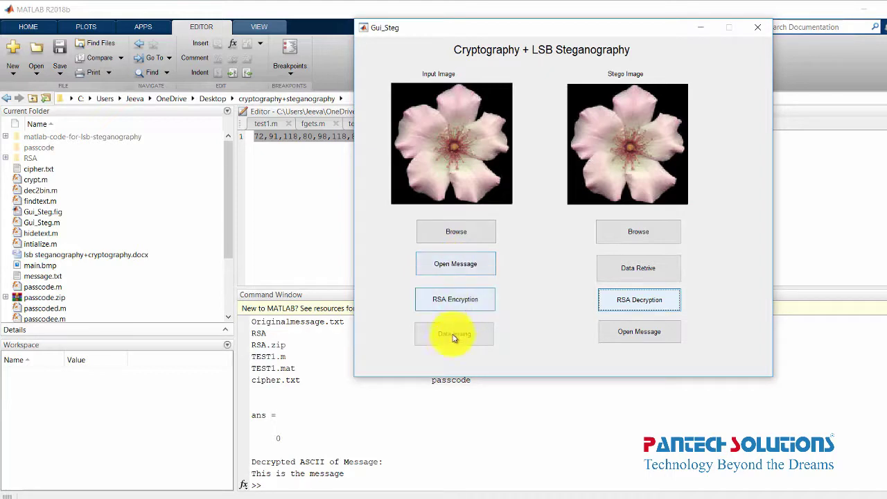
# Open the recovered Originalmessage.txt in the editor, then return to Gui_Steg.
pyautogui.click(635, 336)
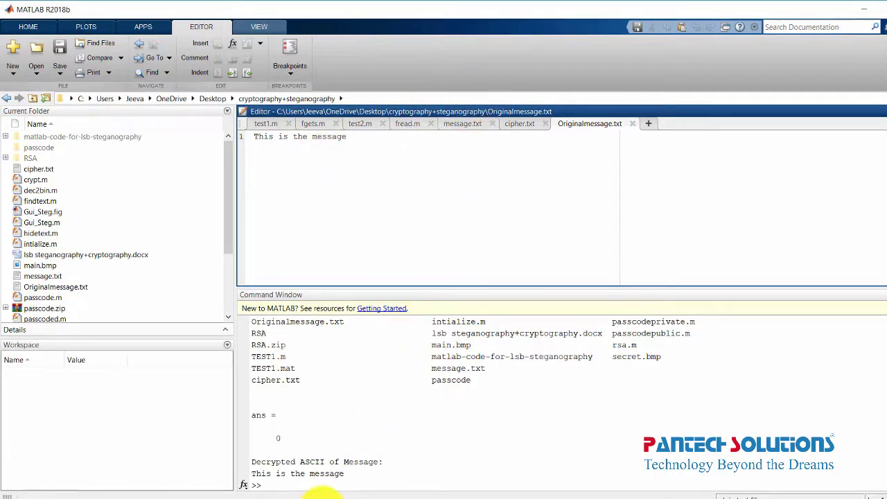
pyautogui.moveTo(322, 494)
pyautogui.click(416, 439)
# Load the unmodified main.bmp as the stego image and retrieve data from it.
pyautogui.click(636, 231)
pyautogui.click(489, 163)
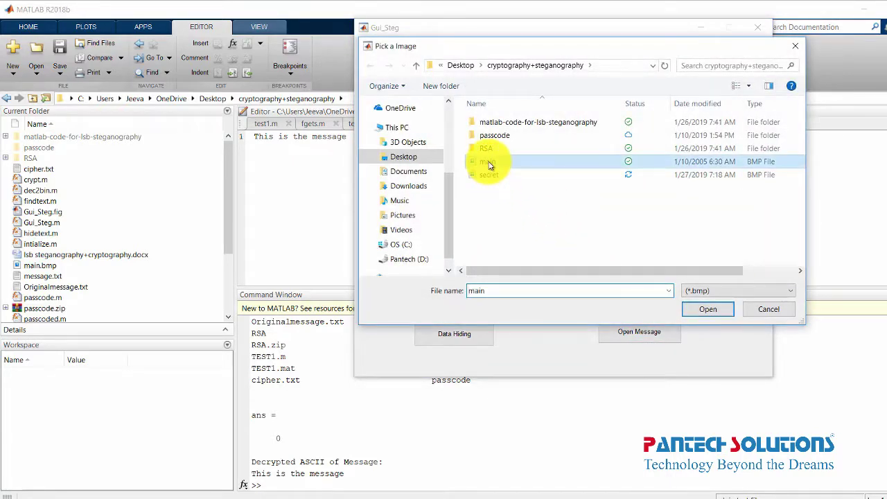
pyautogui.doubleClick(489, 163)
pyautogui.click(627, 269)
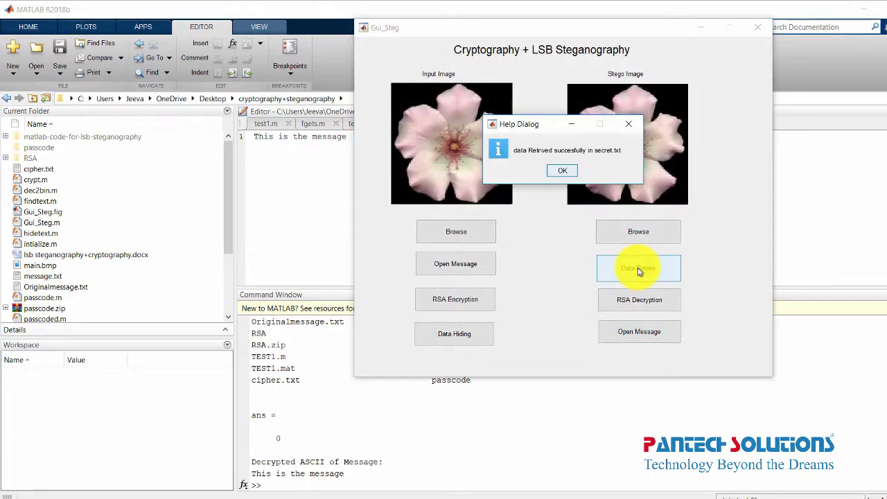
pyautogui.click(561, 170)
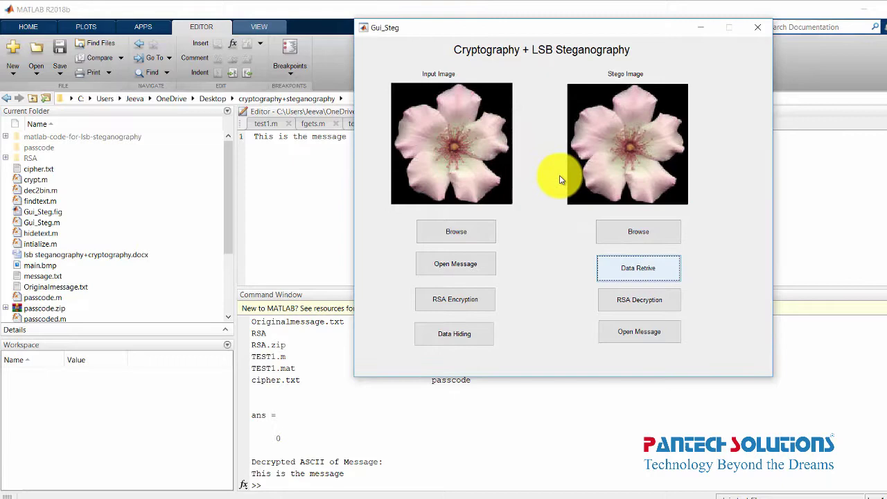
# RSA-decrypt secret.txt again with both keys, which produces garbled characters instead of the message.
pyautogui.click(639, 302)
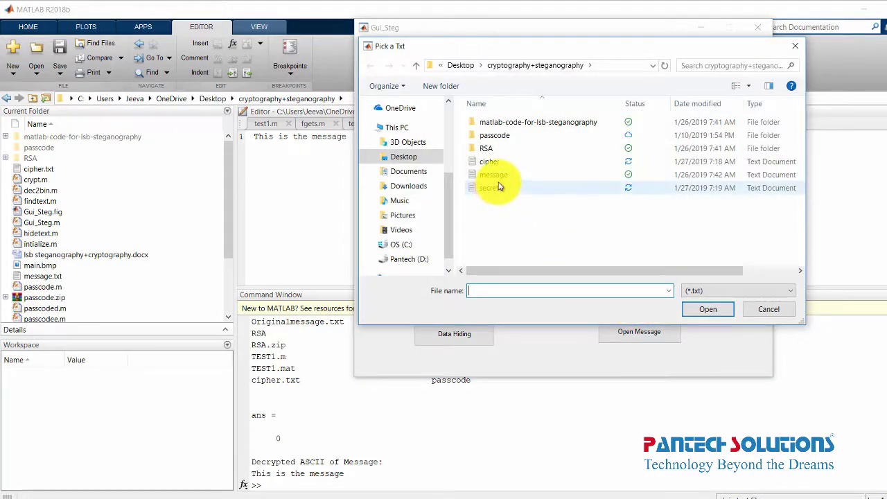
pyautogui.click(768, 309)
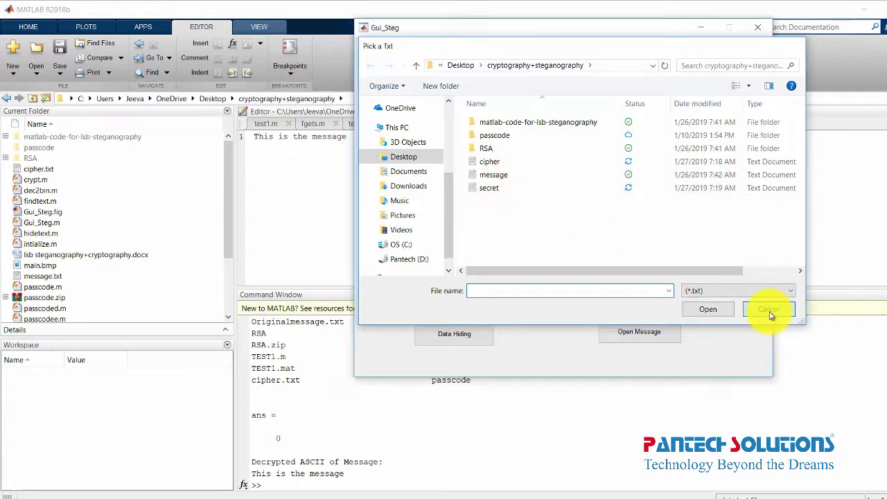
pyautogui.click(563, 170)
pyautogui.click(634, 299)
pyautogui.doubleClick(483, 198)
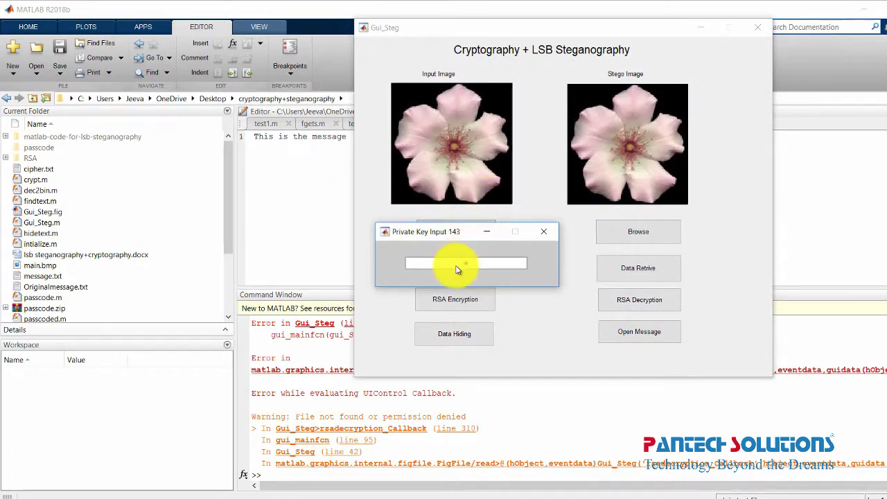
pyautogui.press('Return')
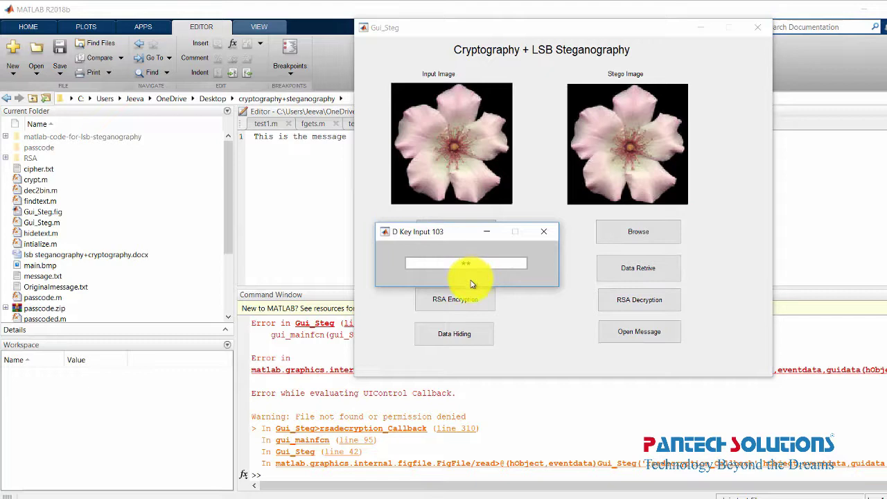
pyautogui.press('Return')
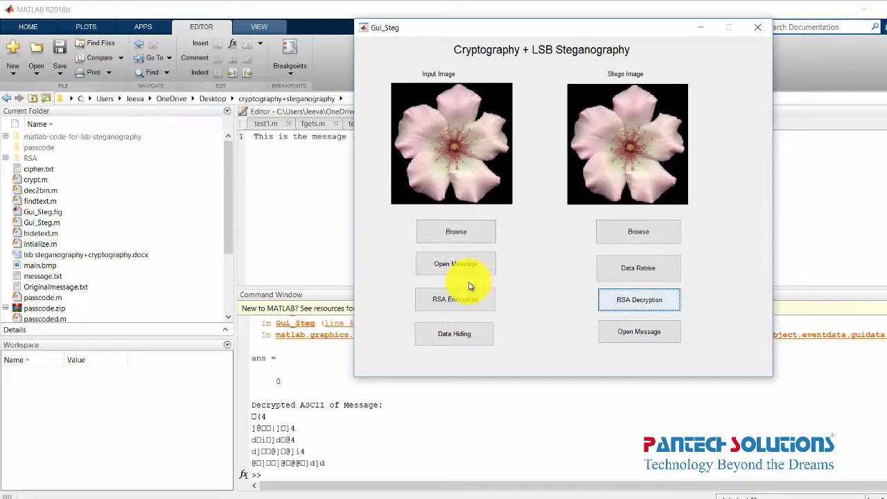